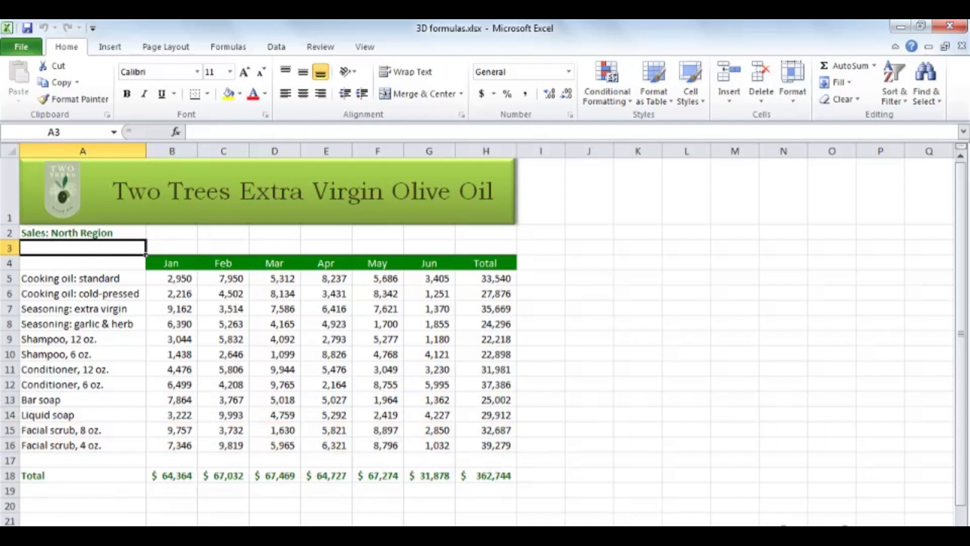
Look through the North, South, East and West region worksheets and compare the layout of their sales tables.
key(ctrl+Page_Down)
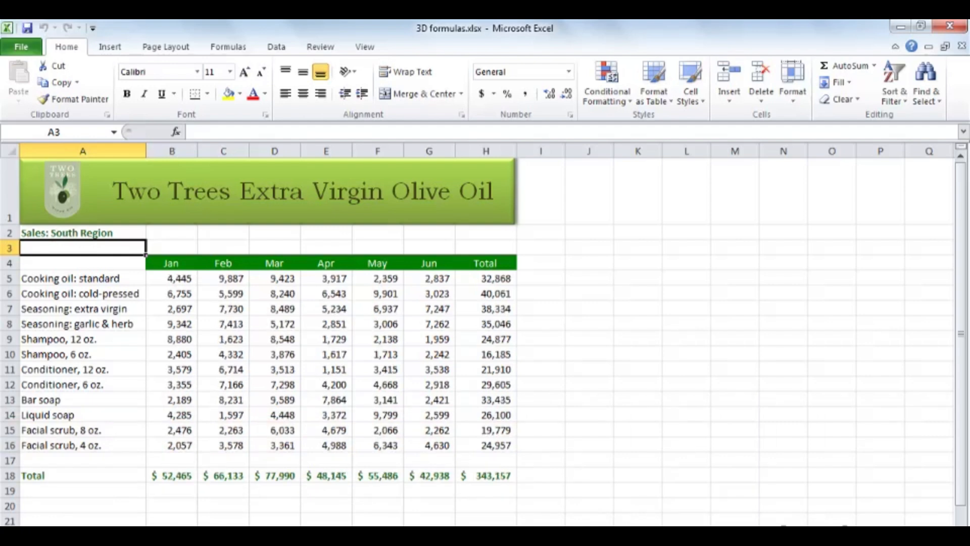
key(ctrl+Page_Down)
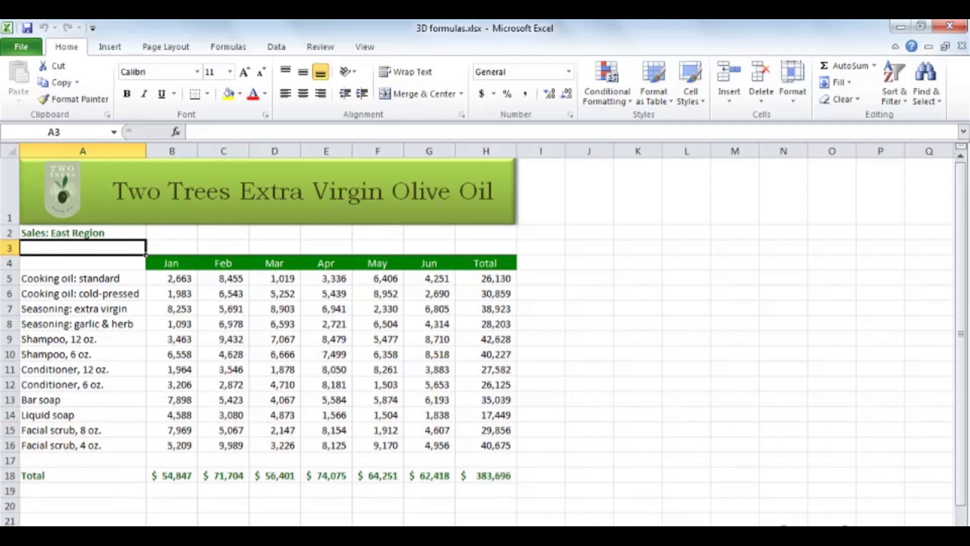
key(ctrl+Page_Down)
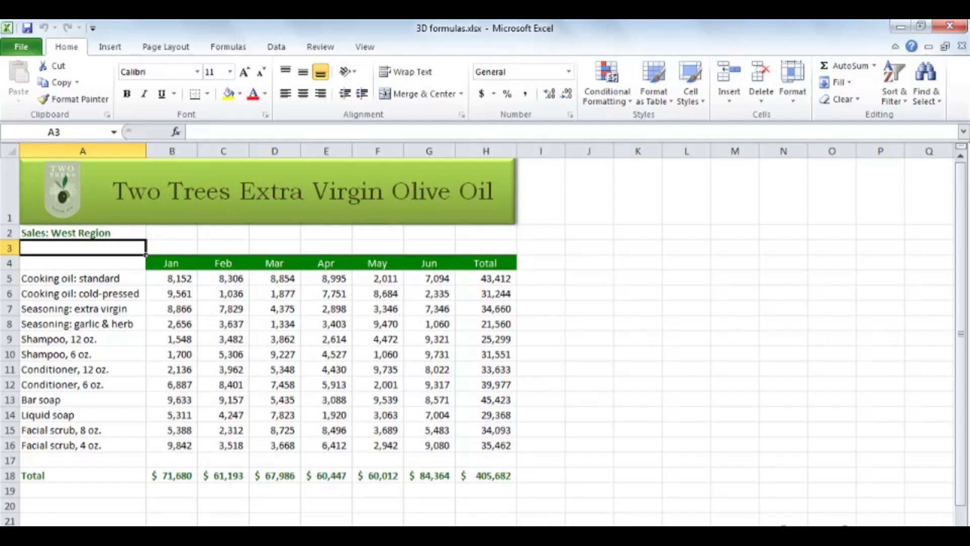
key(ctrl+Page_Up)
key(ctrl+Page_Up)
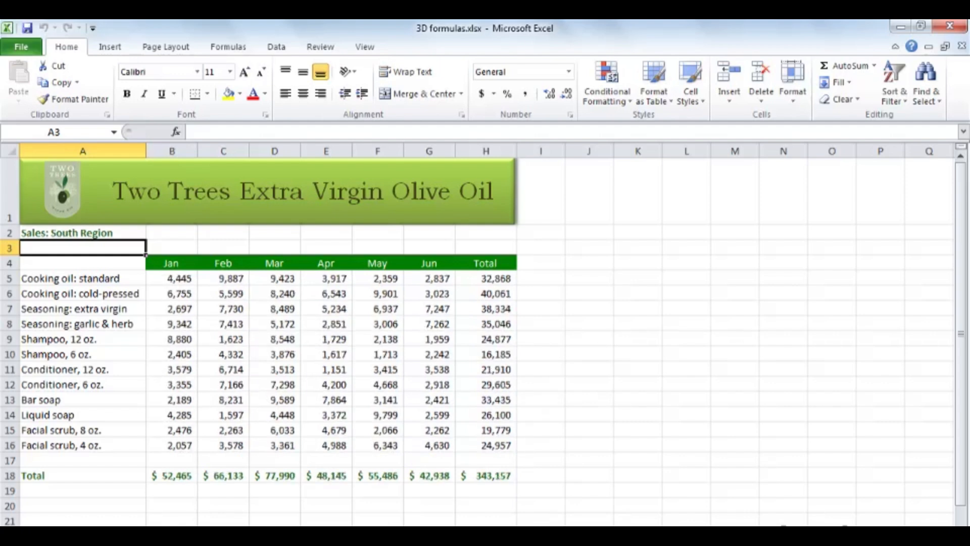
key(ctrl+Page_Up)
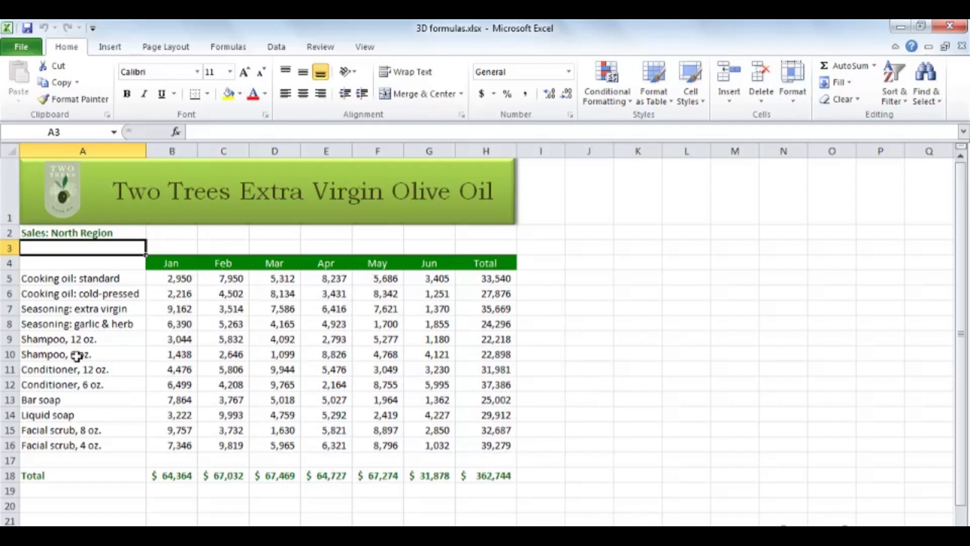
key(ctrl+Page_Down)
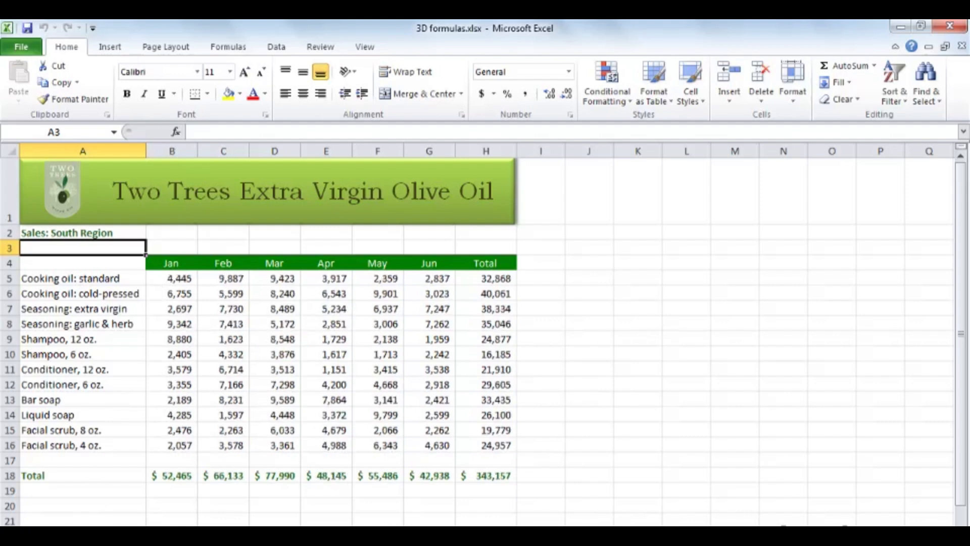
key(ctrl+Page_Down)
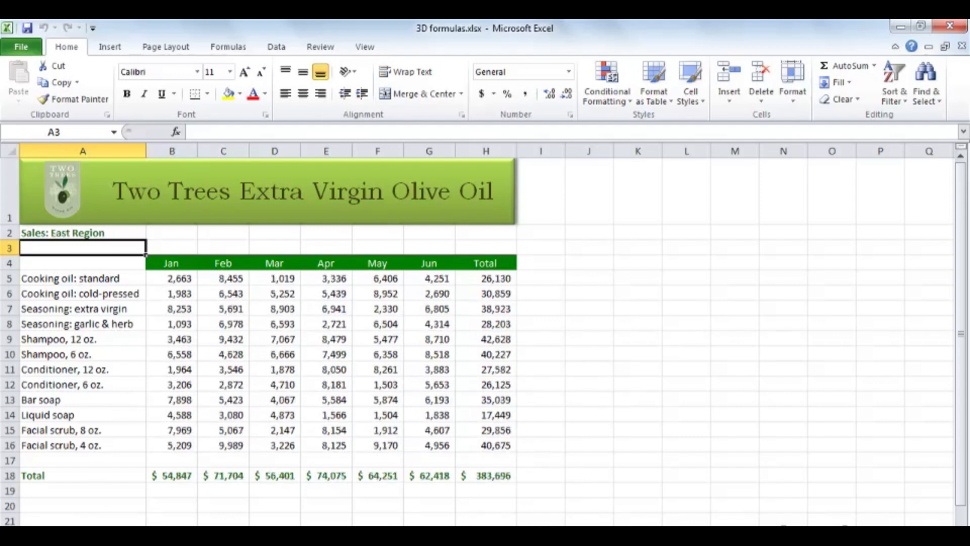
key(ctrl+Page_Down)
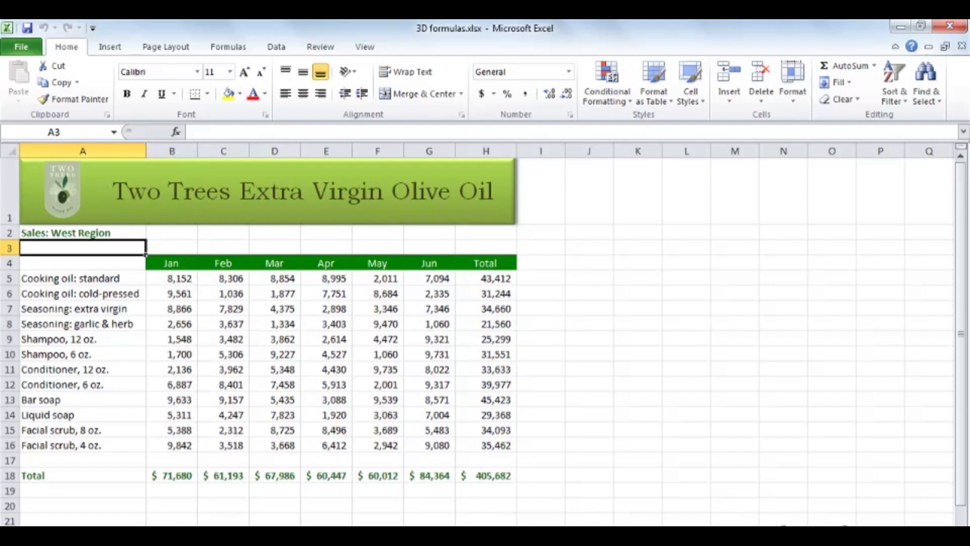
key(ctrl+Page_Up)
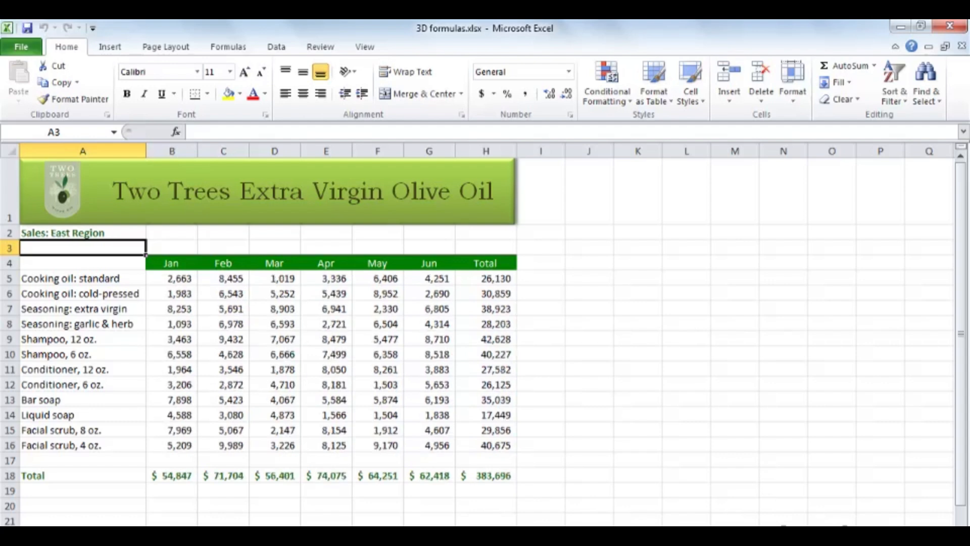
key(ctrl+Page_Up)
key(ctrl+Page_Up)
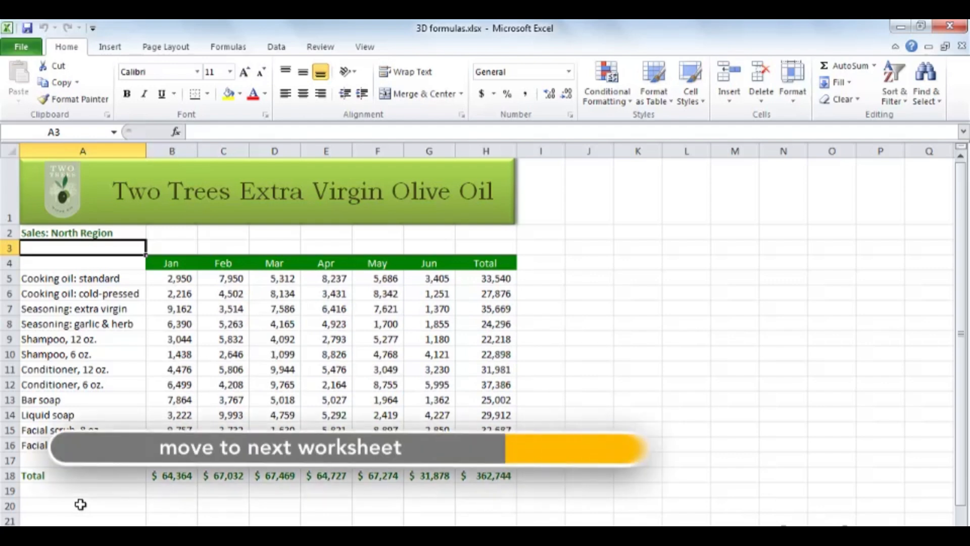
key(ctrl+Page_Down)
key(ctrl+Page_Down)
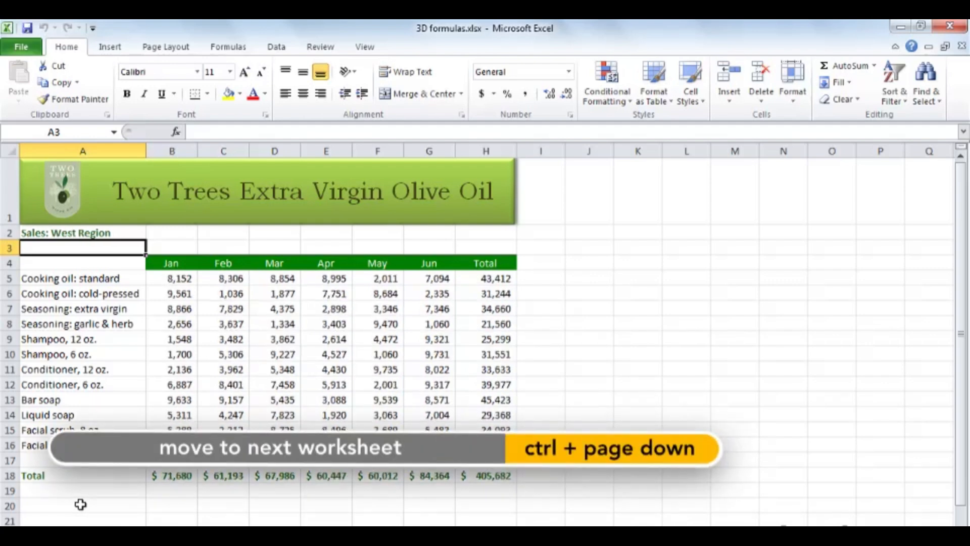
key(ctrl+Page_Up)
key(ctrl+Page_Up)
key(ctrl+Page_Up)
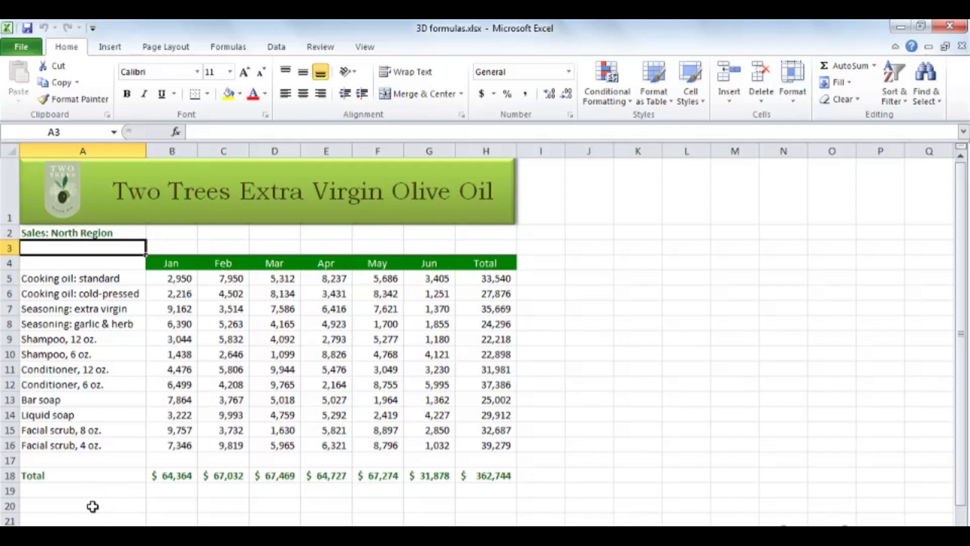
shift+click(97, 533)
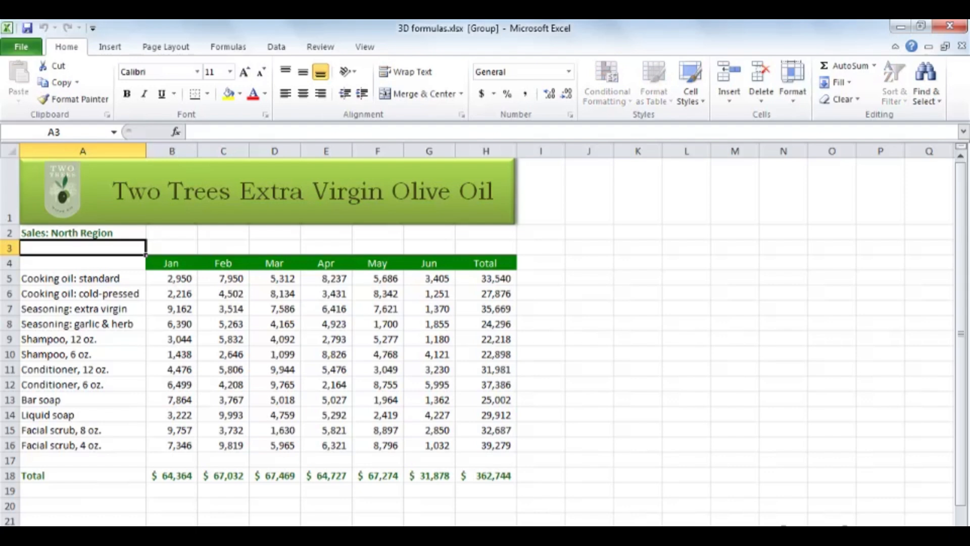
click(101, 533)
click(132, 533)
click(164, 532)
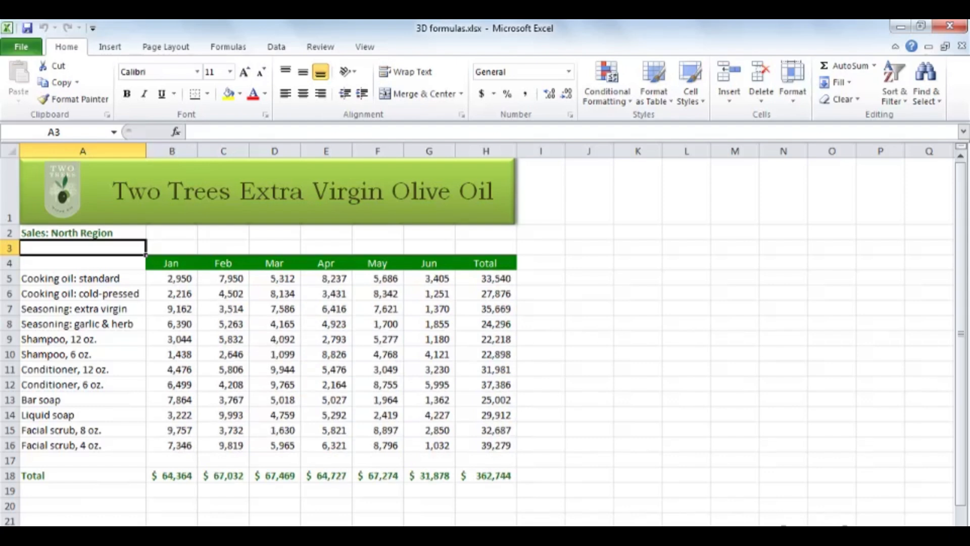
Group all worksheets, change the label in A13 to "Bar soap 4pcs", and check it on the South, East and West sheets.
right_click(74, 533)
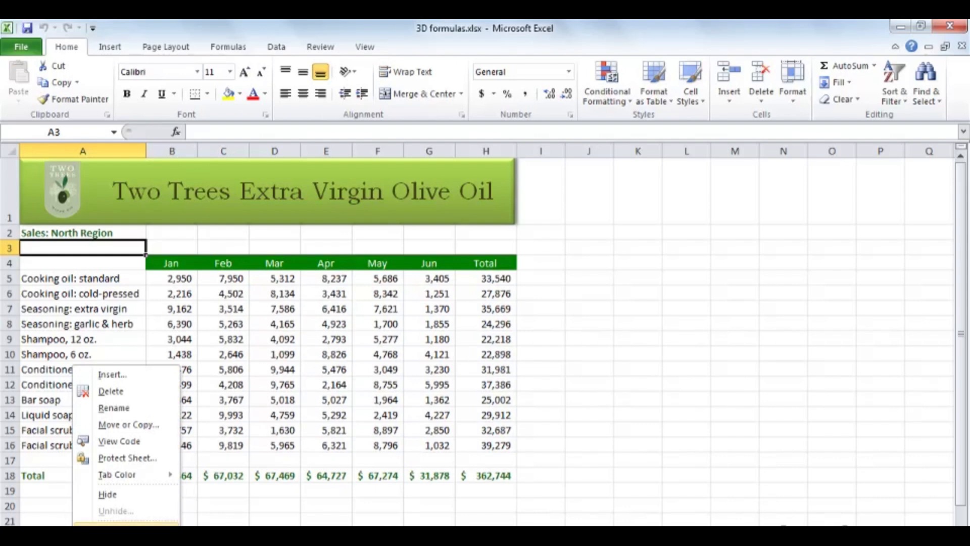
click(127, 524)
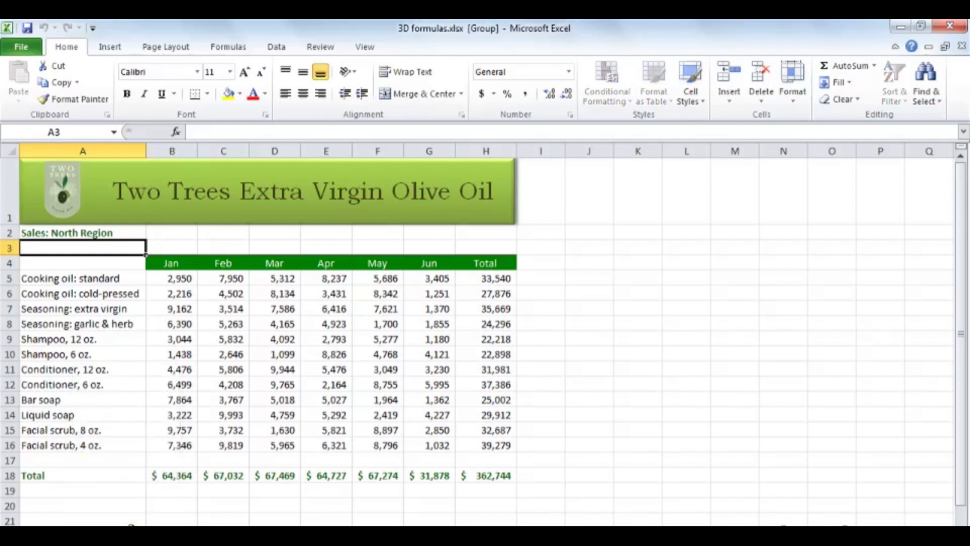
double_click(71, 400)
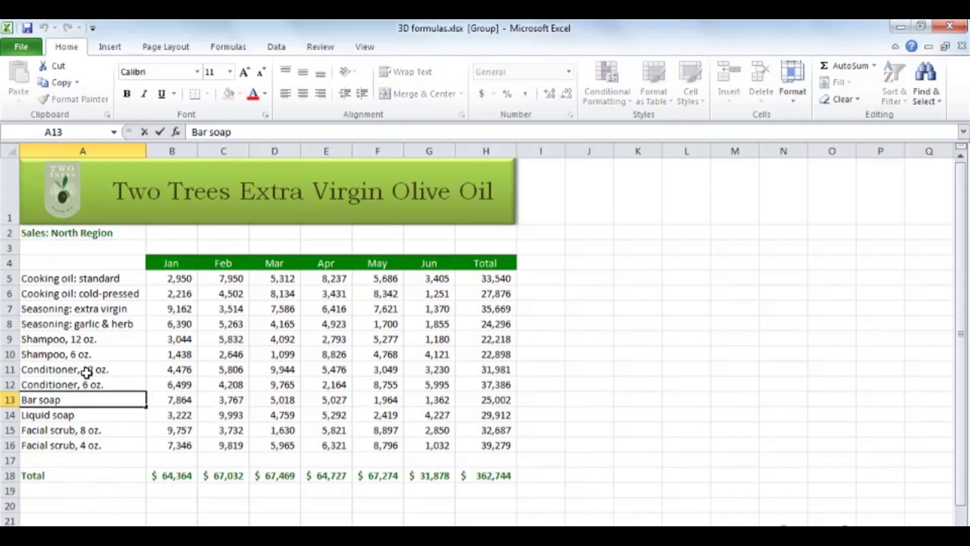
text(4pcs)
key(Return)
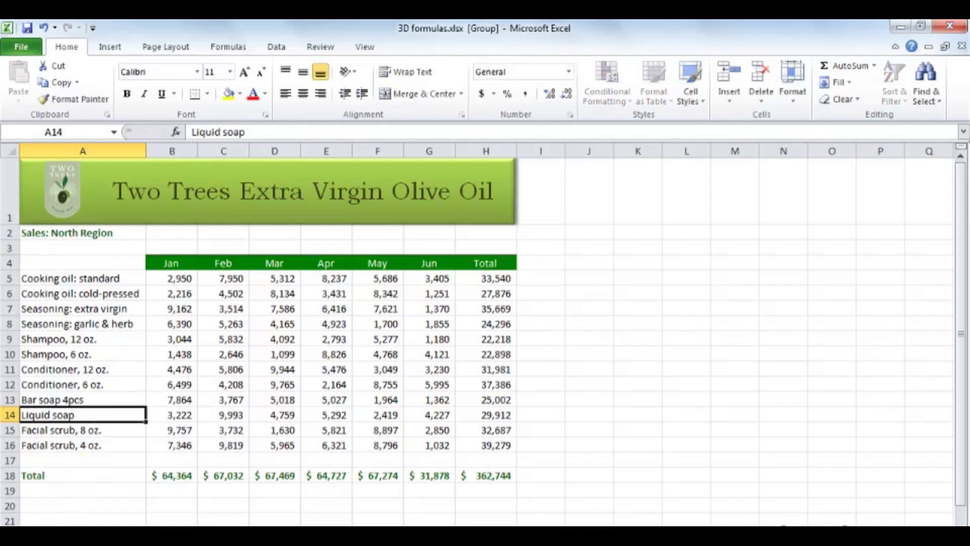
key(ctrl+Page_Down)
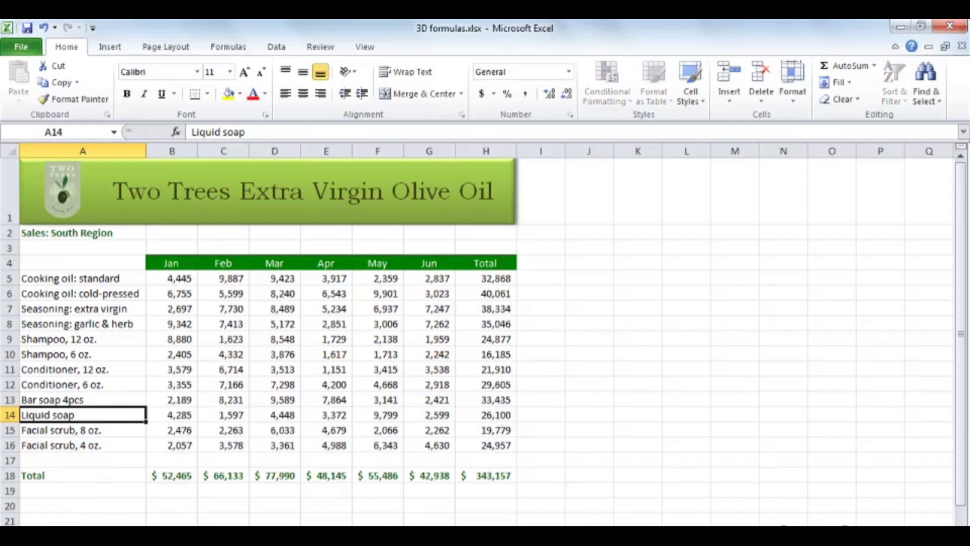
key(ctrl+Page_Down)
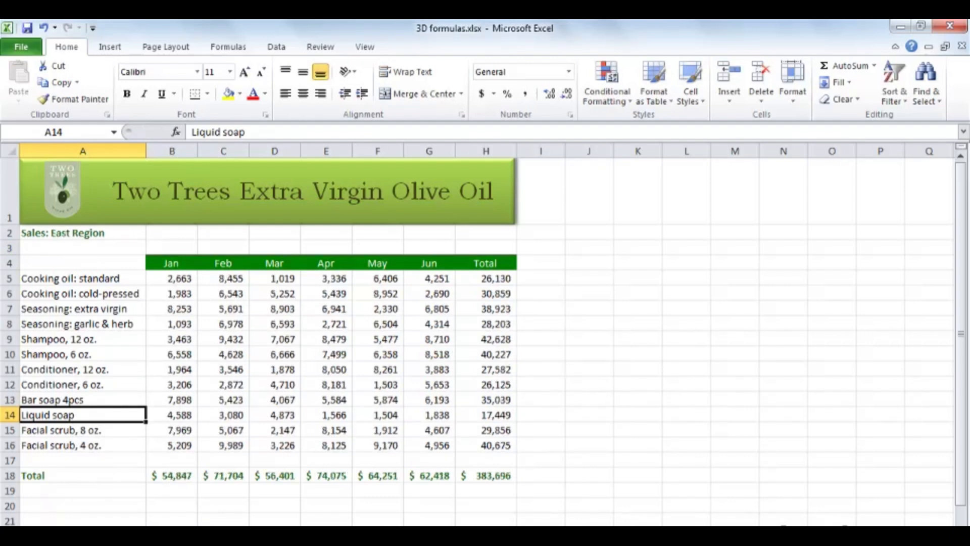
key(ctrl+Page_Down)
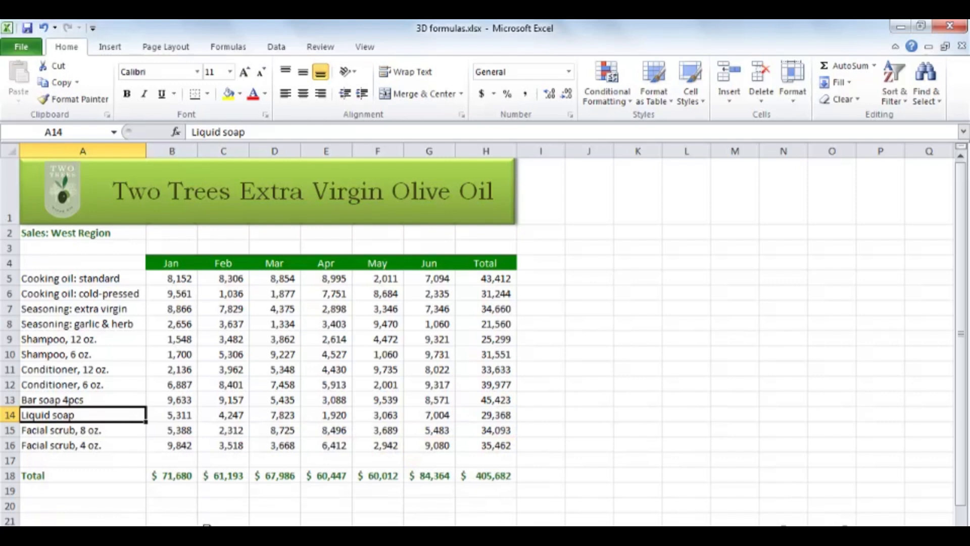
Duplicate the West worksheet and delete the duplicate.
mouse_move(206, 526)
mouse_down()
mouse_move(194, 524)
mouse_move(206, 525)
mouse_up()
right_click(224, 539)
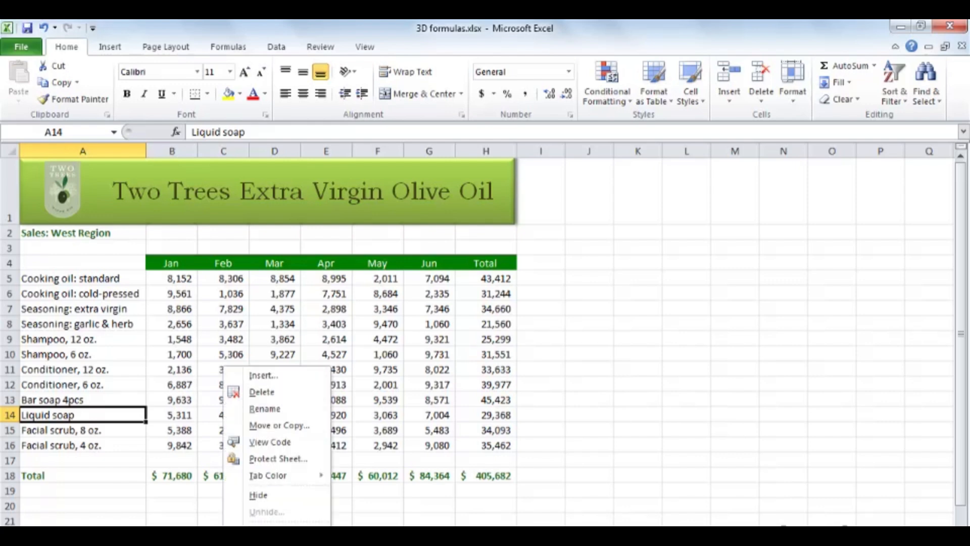
click(262, 392)
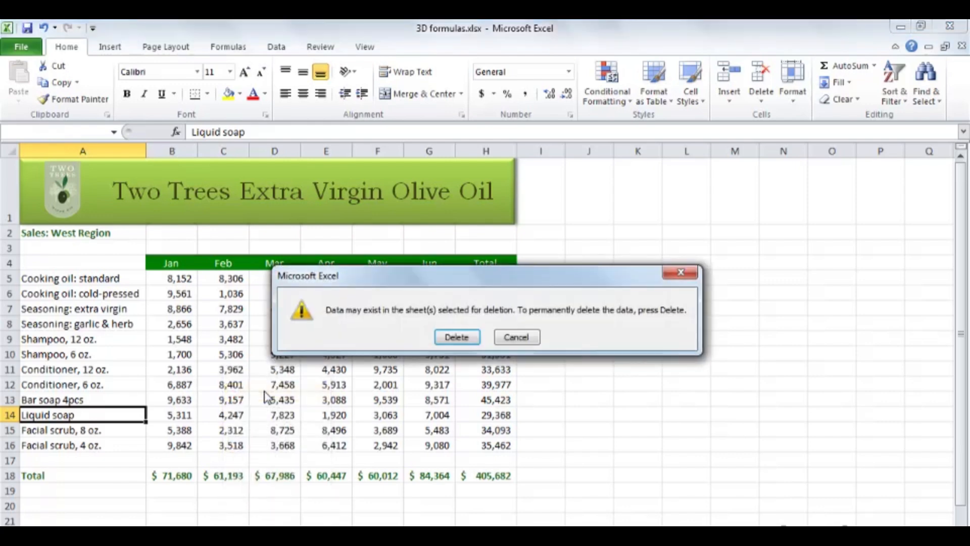
click(456, 337)
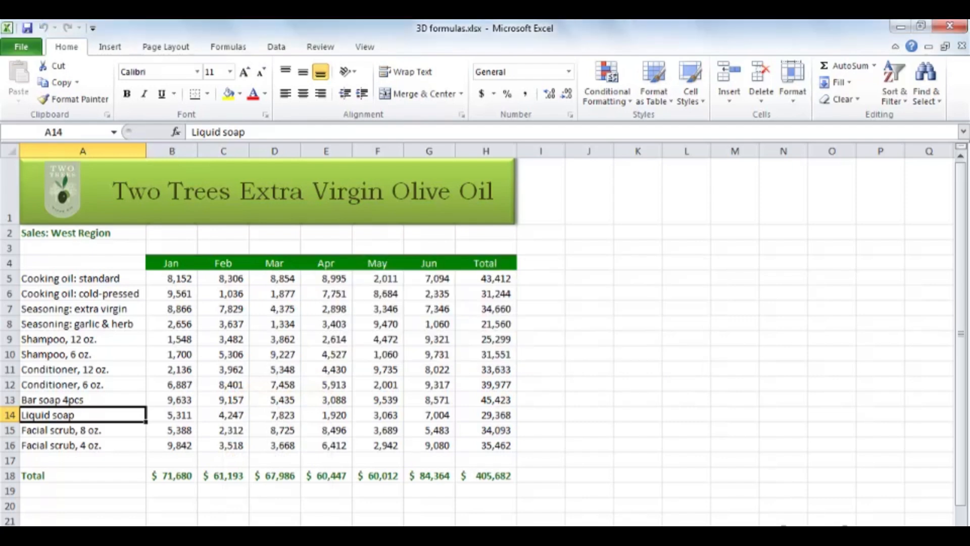
Create a copy of the West worksheet at the end of the 3D formulas.xlsx workbook.
right_click(181, 536)
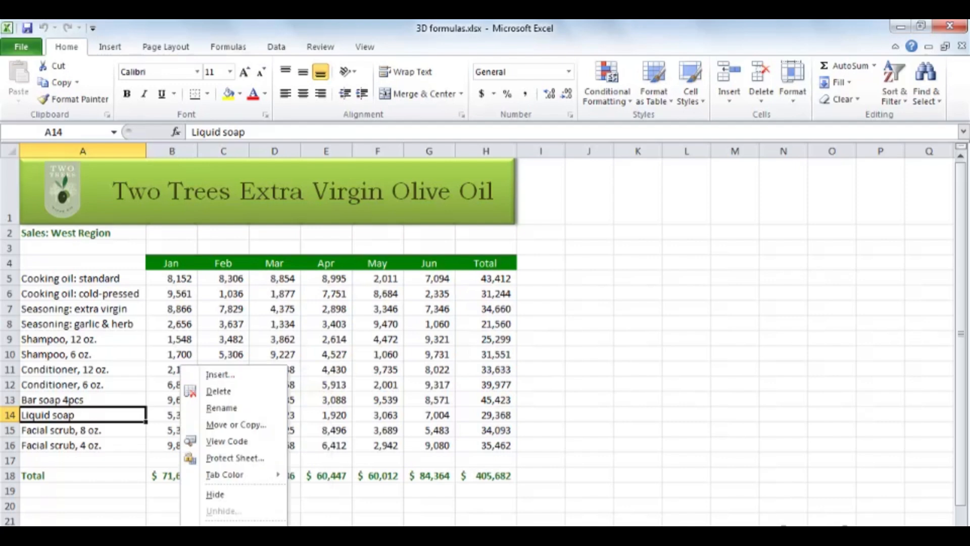
click(248, 425)
click(156, 482)
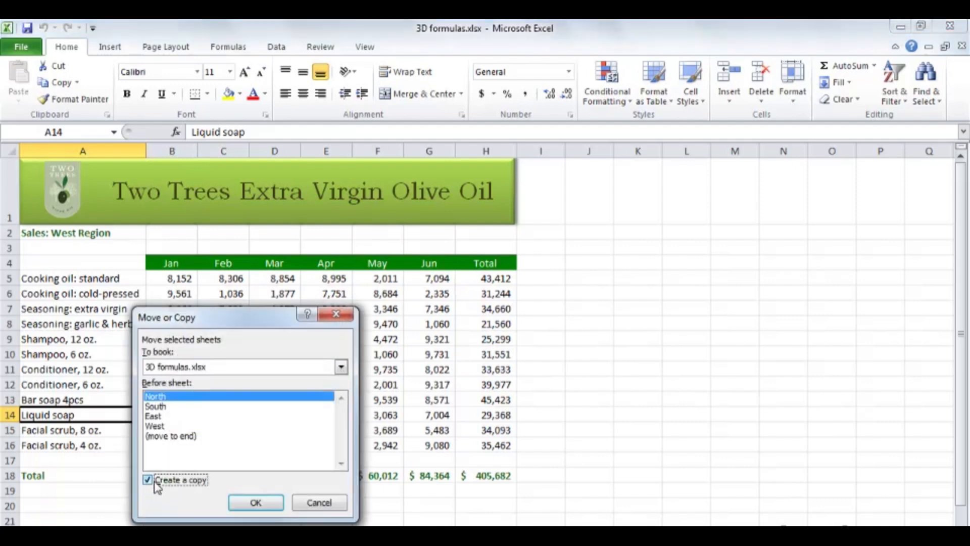
click(174, 437)
click(242, 500)
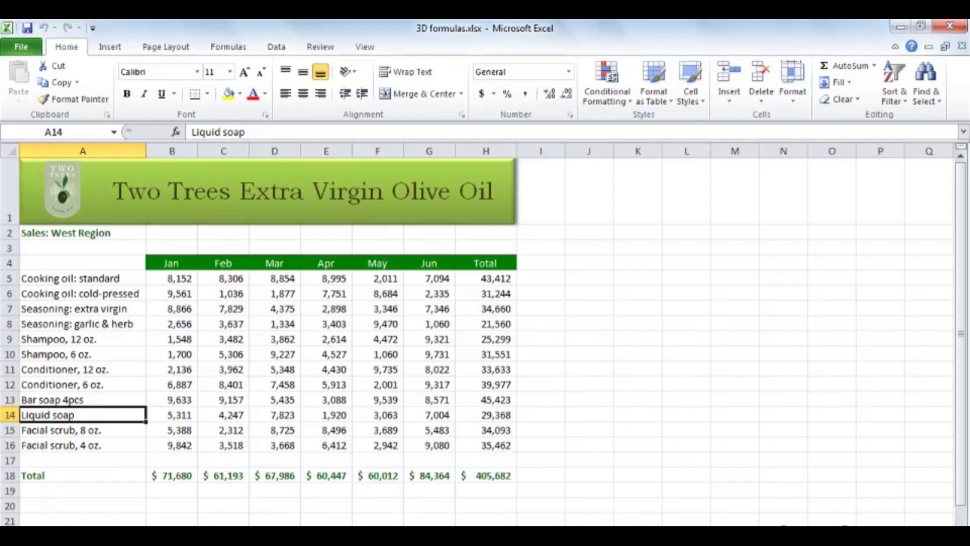
Rename the copied worksheet and change its heading in A2 to "Sales: Summary".
double_click(237, 534)
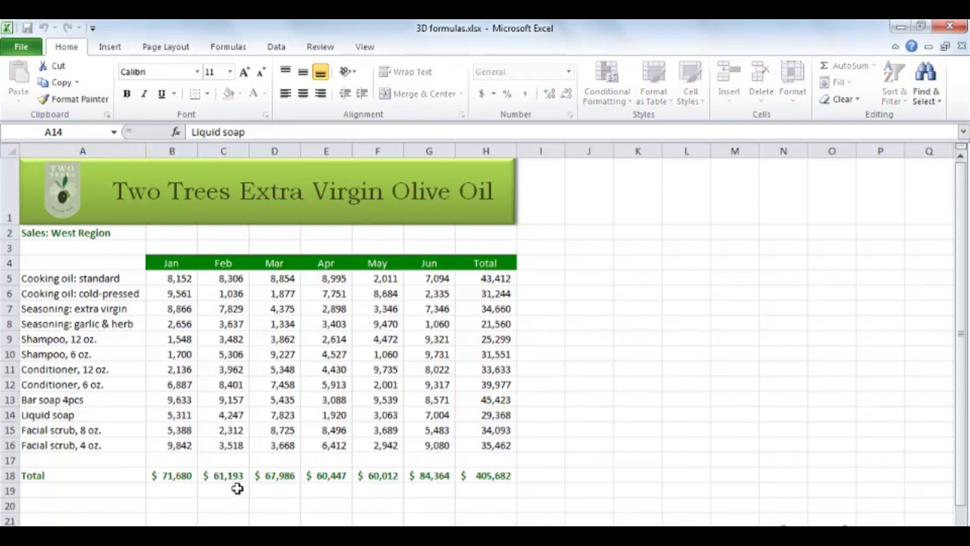
key(Return)
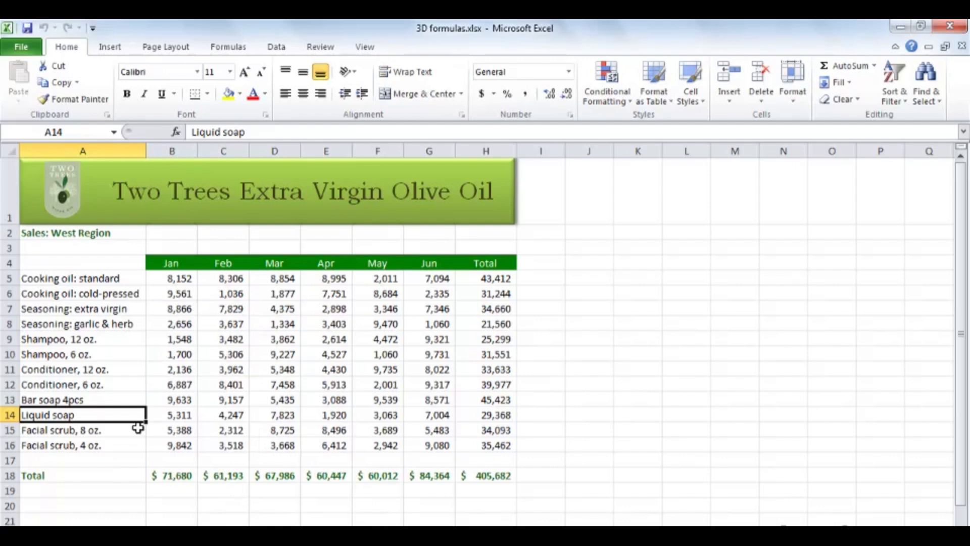
double_click(57, 233)
drag(51, 233, 115, 233)
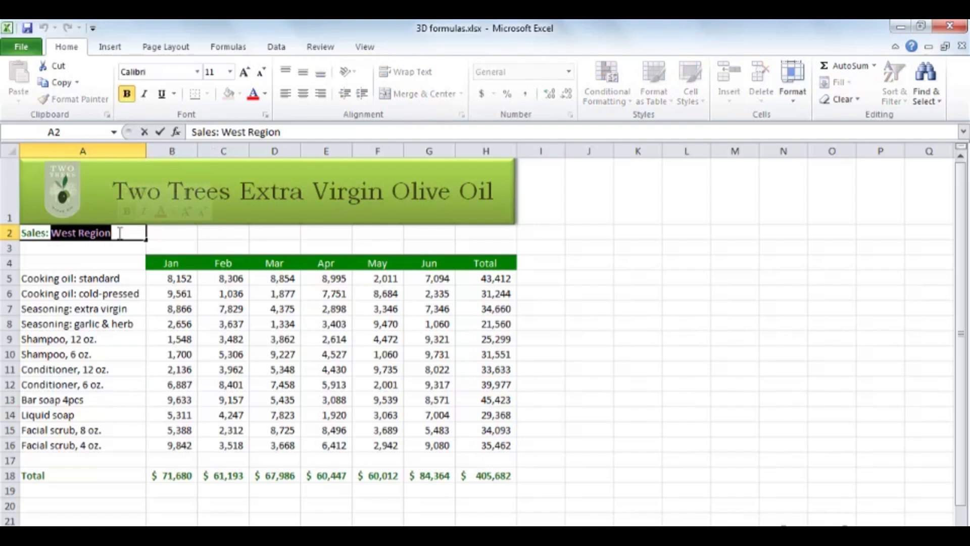
text(Summary)
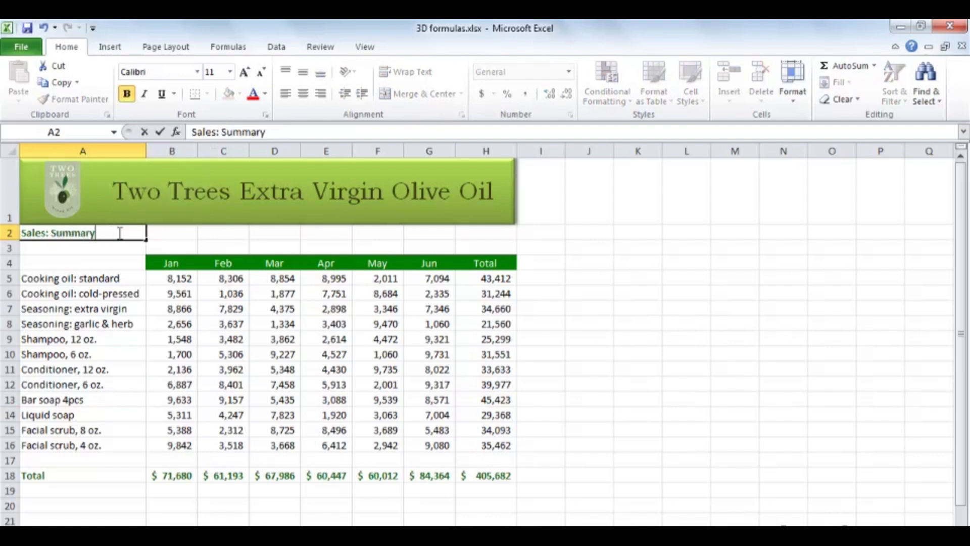
key(Return)
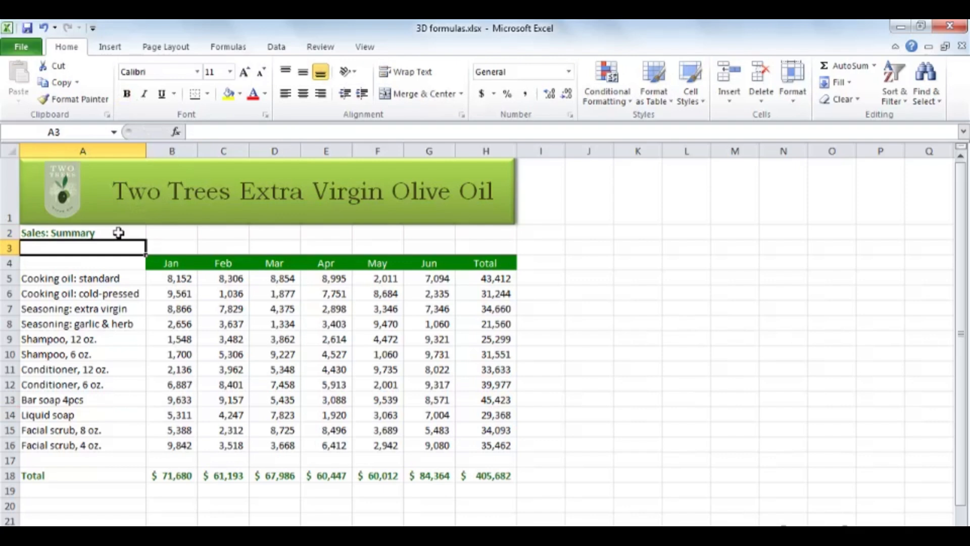
Clear the January to June sales figures in B5:G16 of the summary sheet and select cell B5.
click(174, 278)
drag(175, 277, 417, 439)
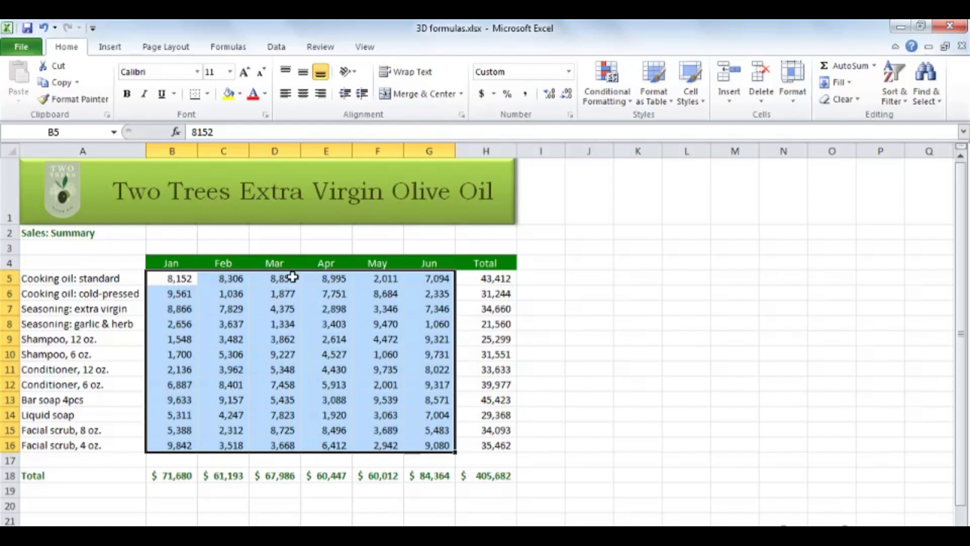
key(Delete)
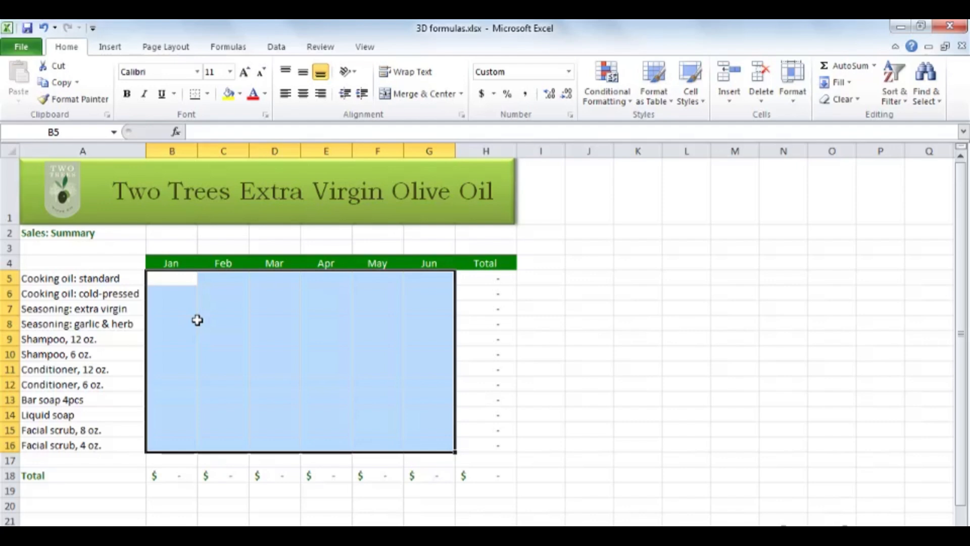
click(172, 279)
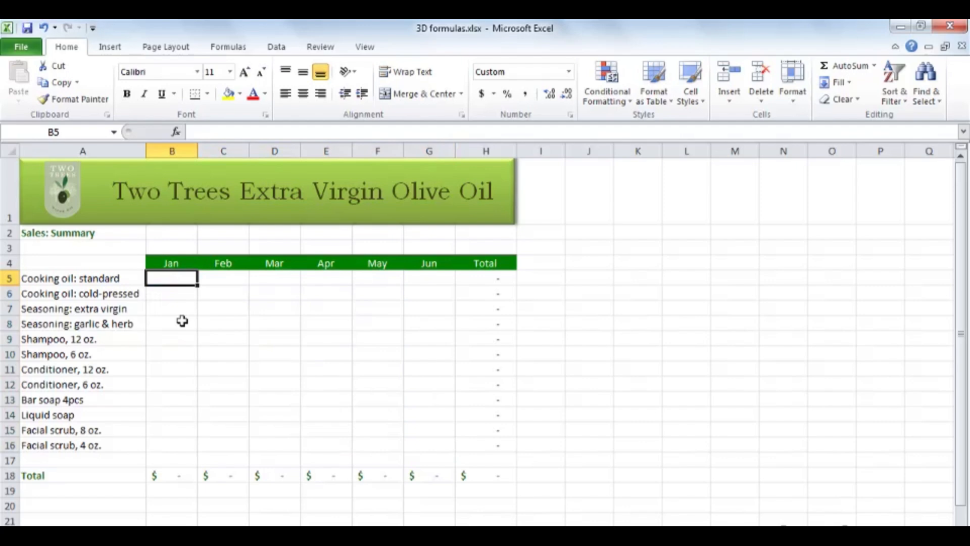
Enter the formula =North!B5+South!B5+East!B5+West!B5 in cell B5 of the summary sheet.
text(=)
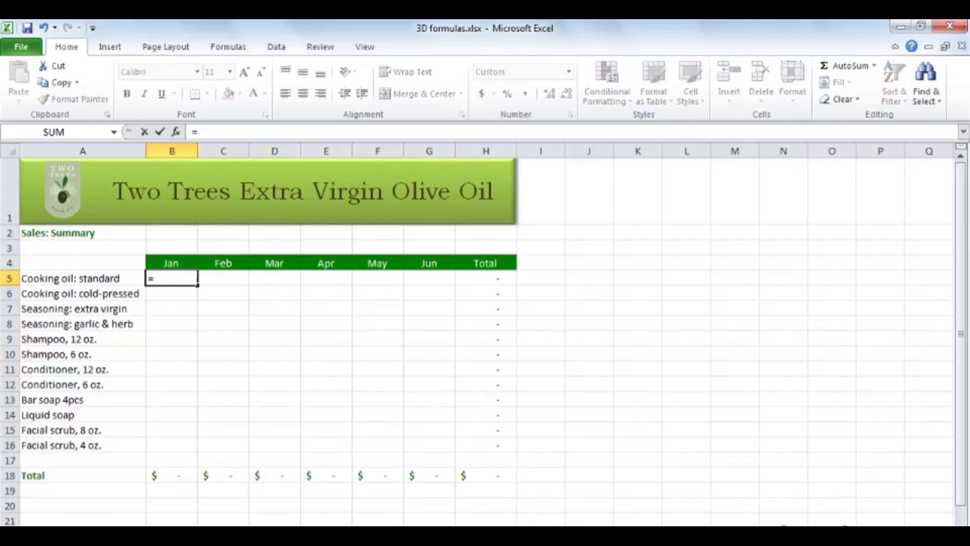
key(ctrl+Page_Down)
click(171, 279)
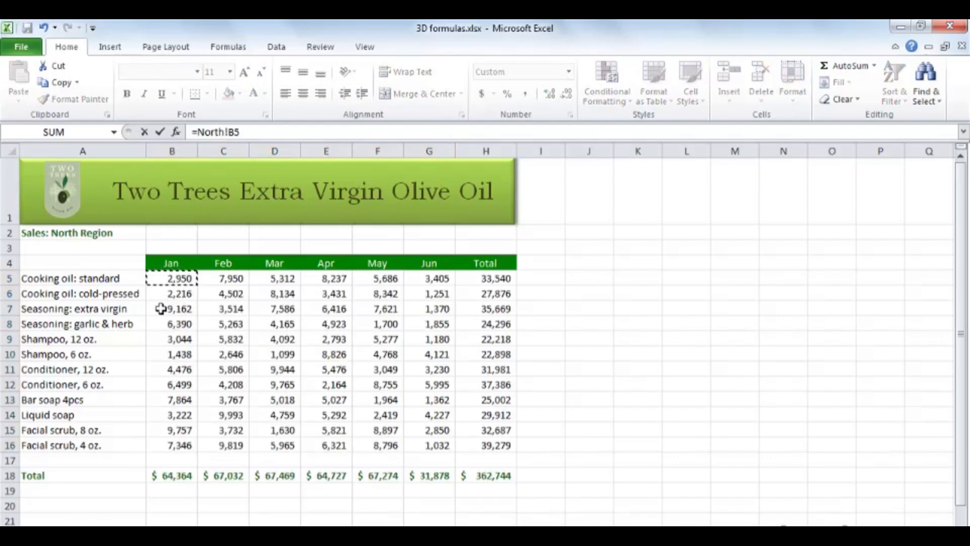
text(+)
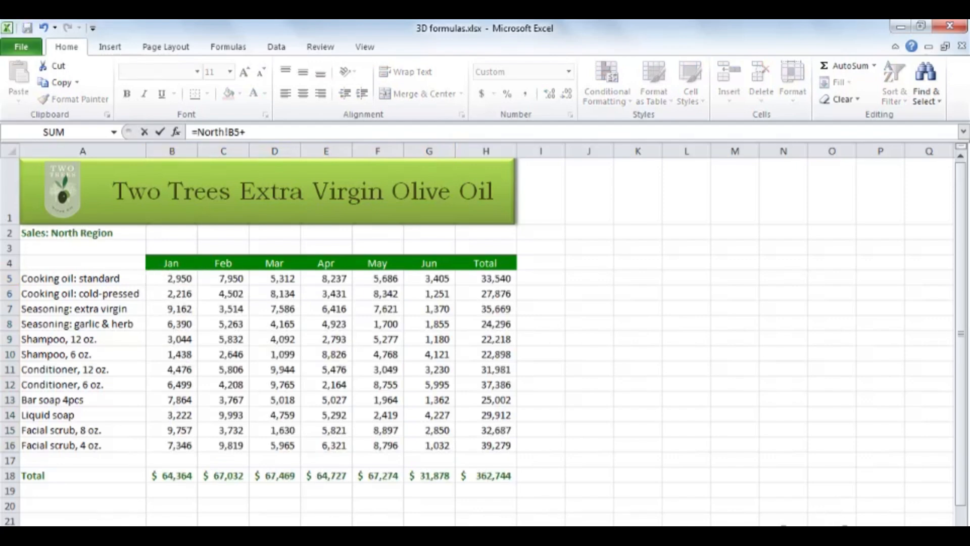
key(ctrl+Page_Down)
click(175, 277)
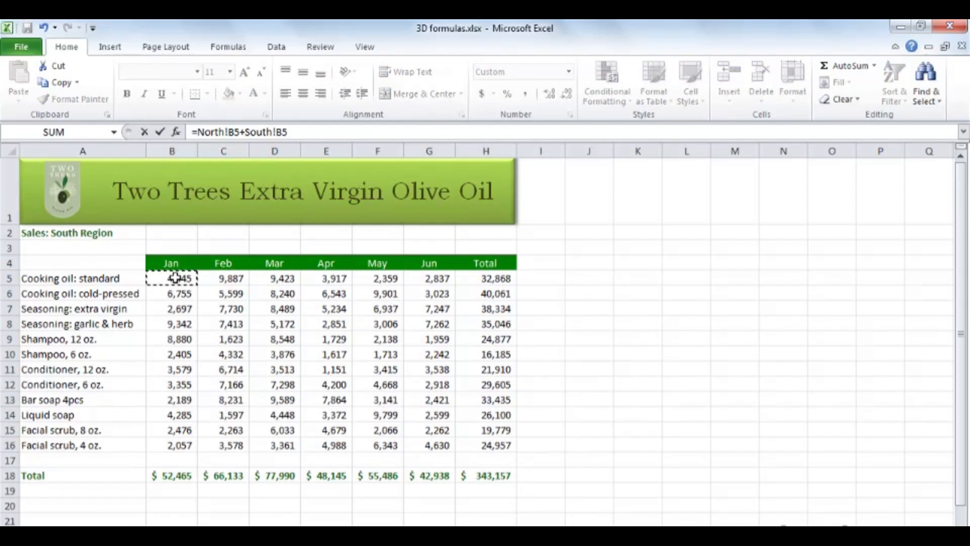
text(+)
key(ctrl+Page_Down)
click(174, 278)
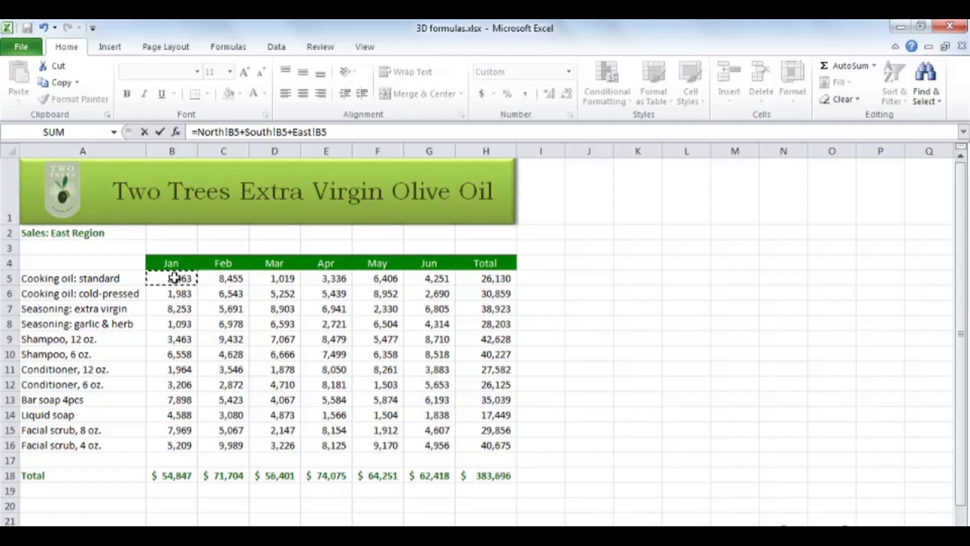
text(+)
key(ctrl+Page_Down)
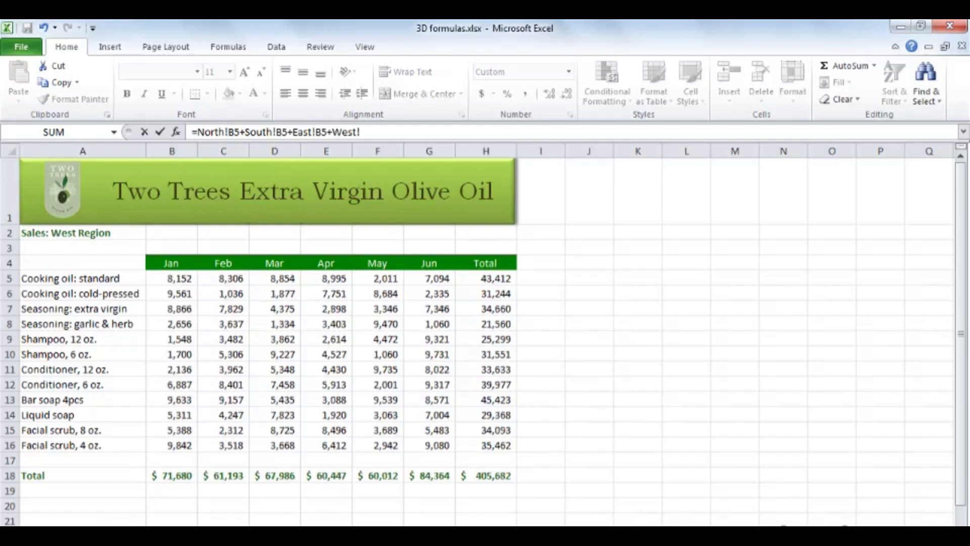
click(168, 279)
key(Return)
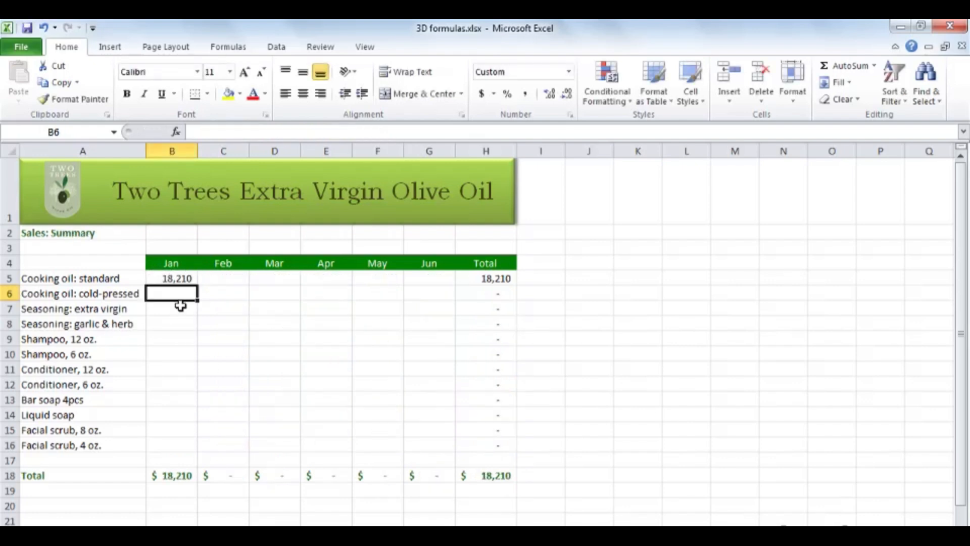
Fill the sheet-by-sheet addition formula from B5 down to row 16 and across to the June column.
click(175, 279)
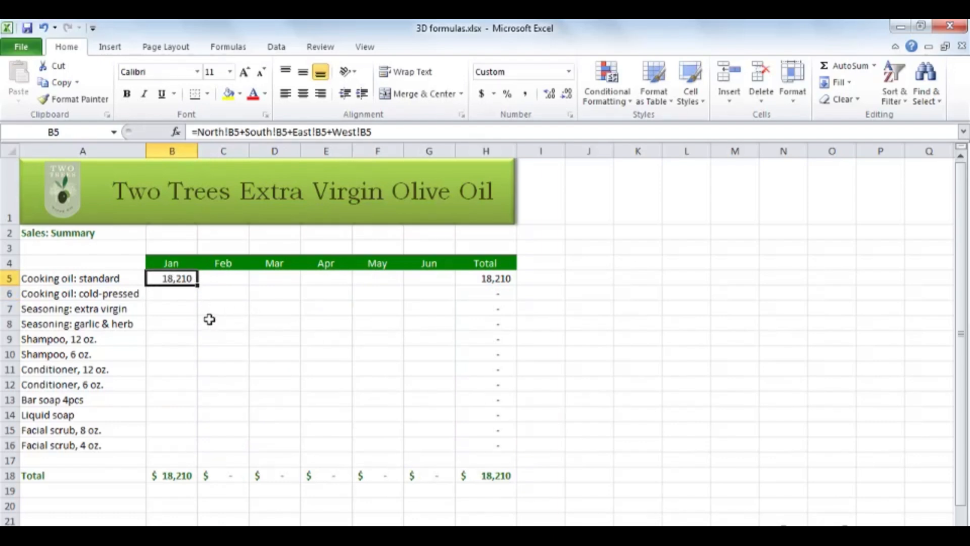
double_click(196, 286)
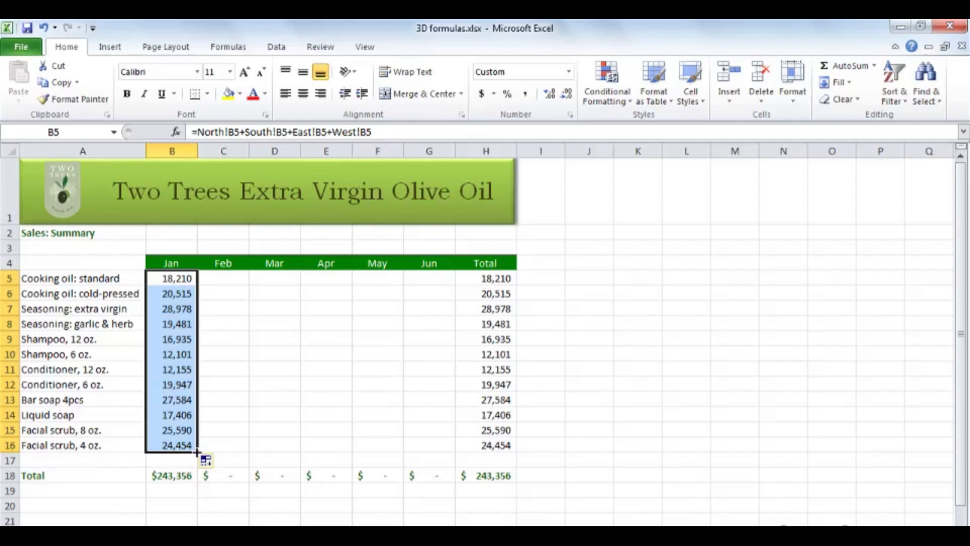
drag(198, 452, 444, 451)
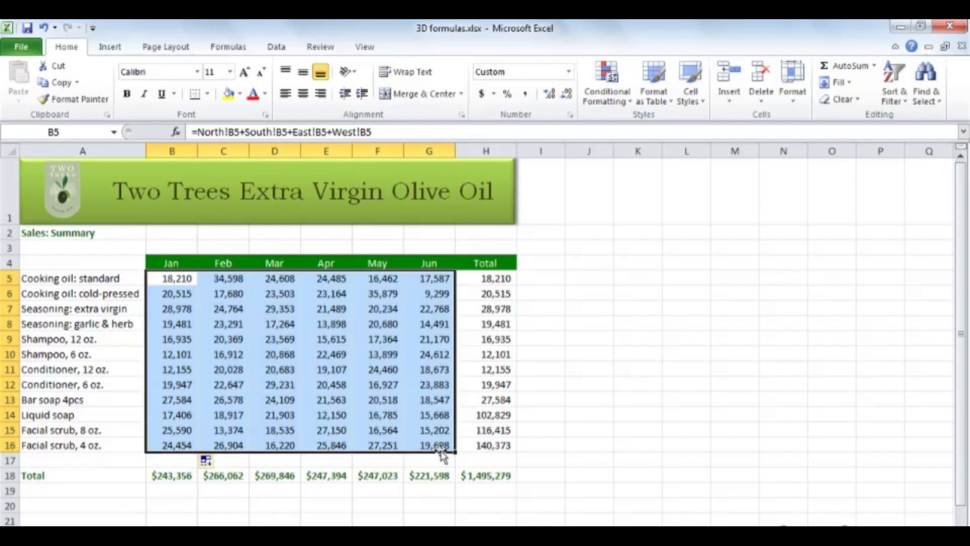
click(415, 386)
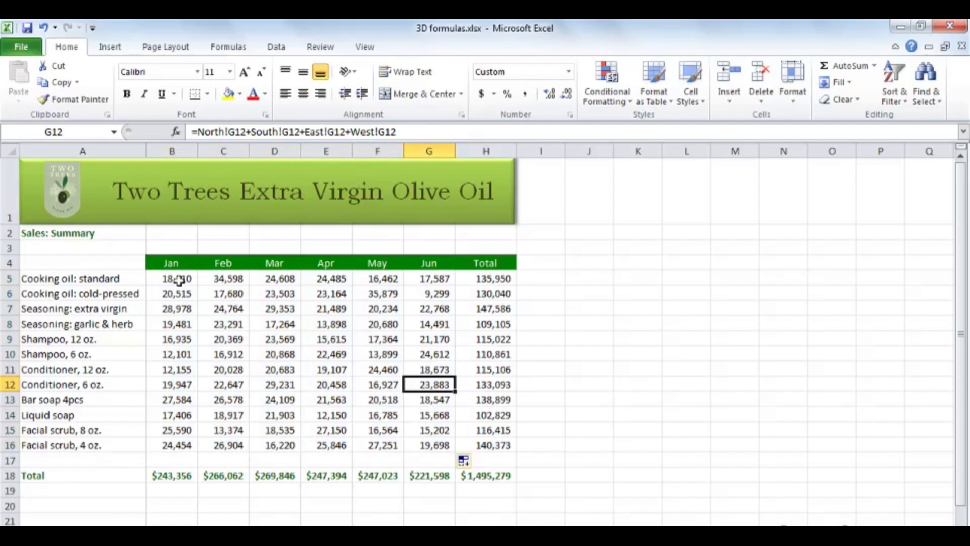
Clear the addition formulas from B5:G16 on the summary sheet and select cell B5.
drag(177, 278, 431, 438)
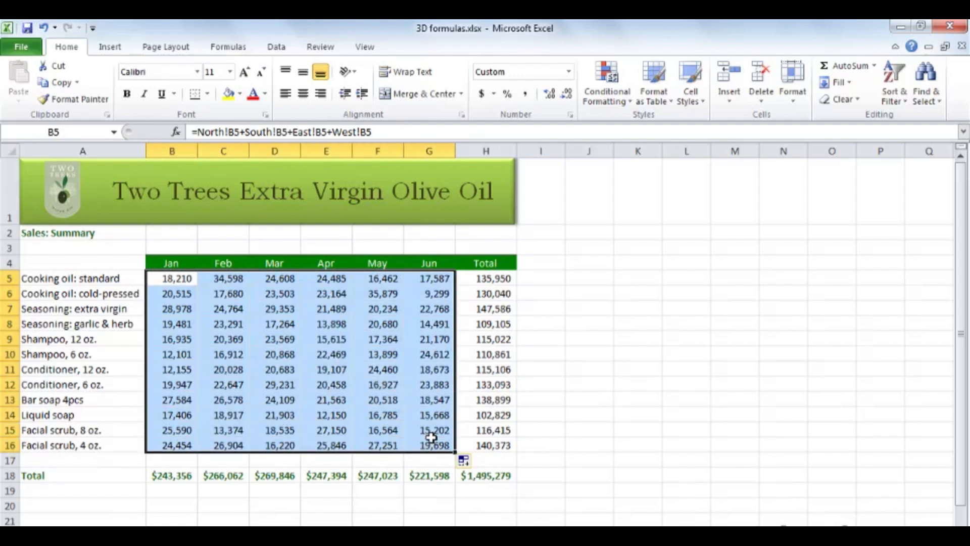
key(Delete)
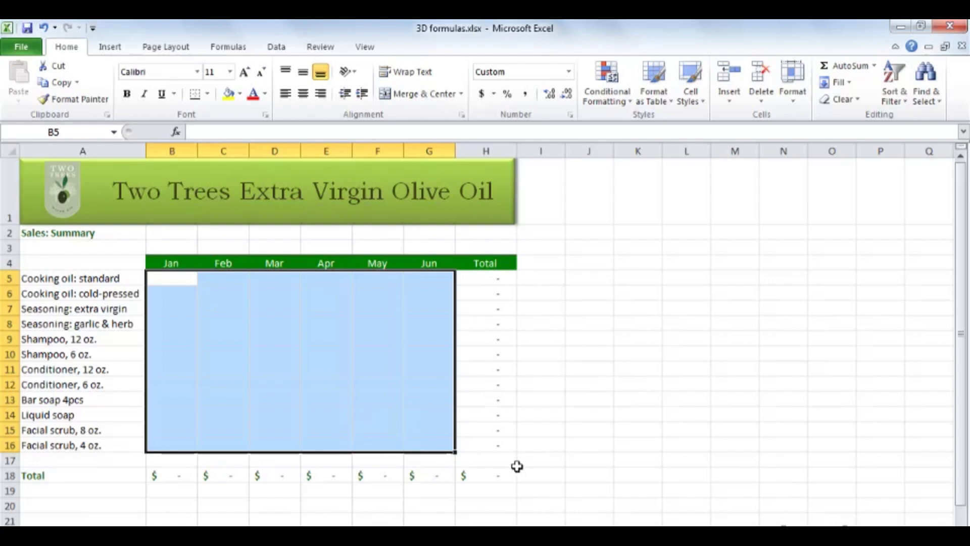
click(176, 278)
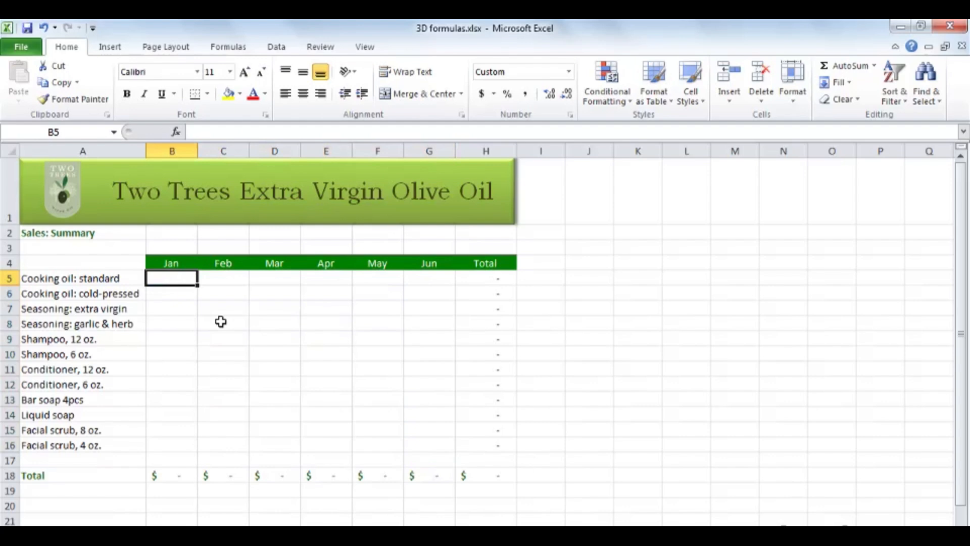
Enter the 3D formula =SUM(North:West!B5) in cell B5 of the summary sheet, keeping that cell selected.
text(=sum()
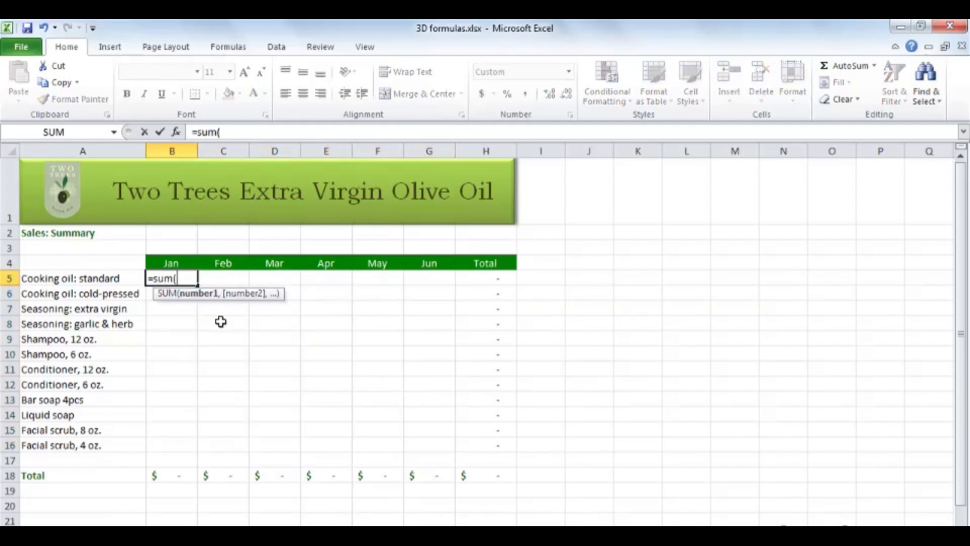
click(120, 532)
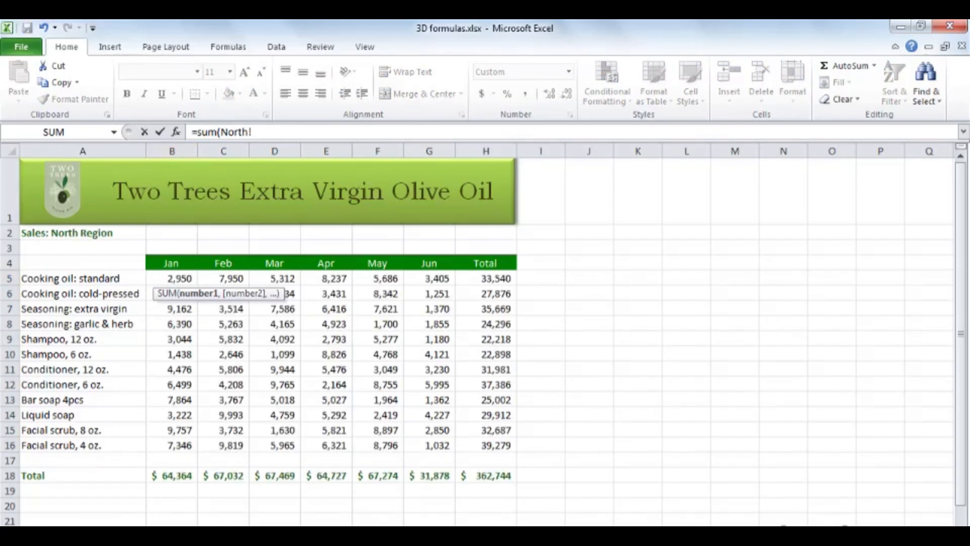
shift+click(222, 532)
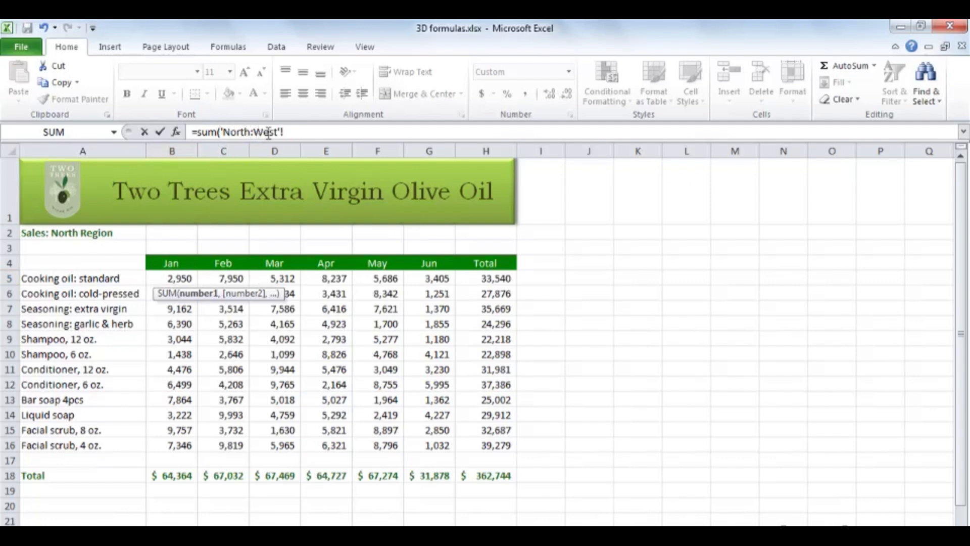
click(166, 277)
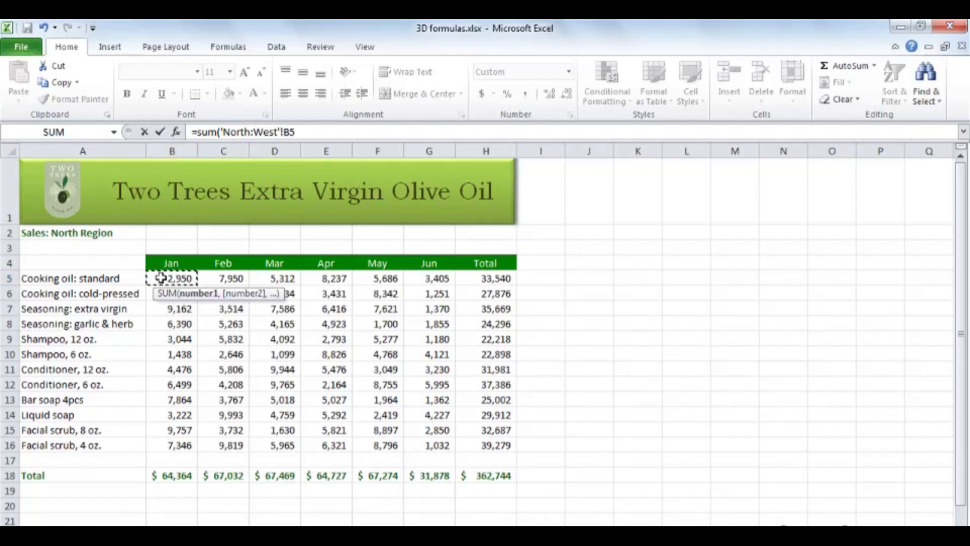
key(ctrl+Return)
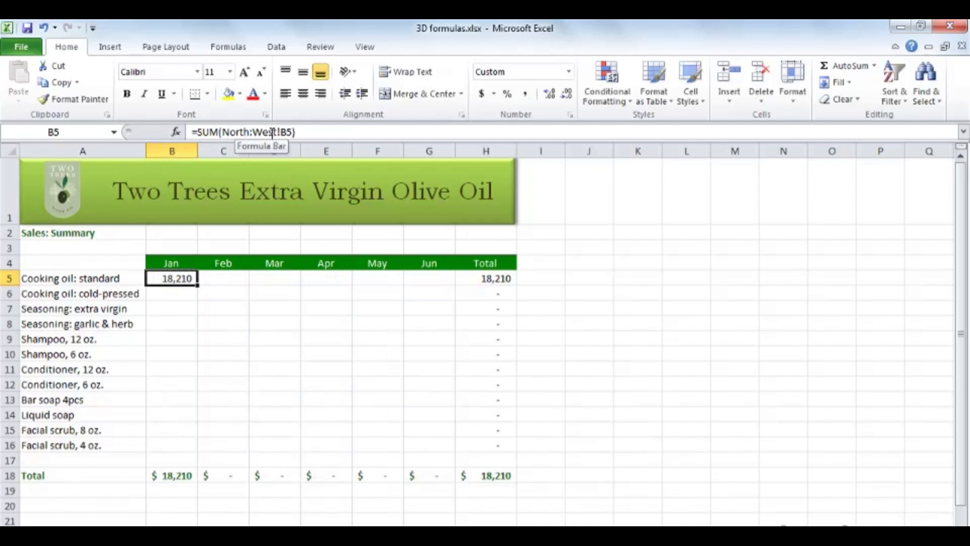
Fill the 3D SUM formula from B5 down to row 16 and across to the June column.
double_click(198, 286)
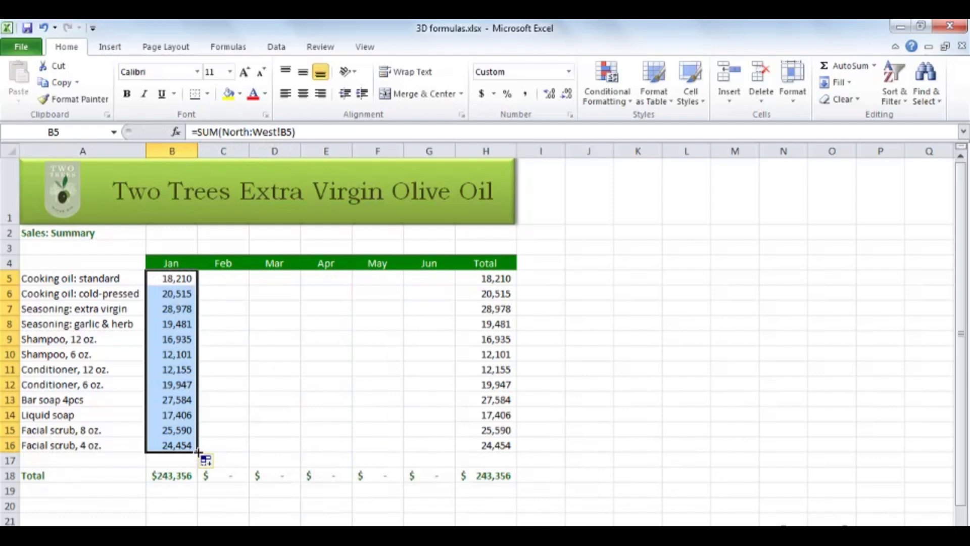
drag(198, 451, 438, 452)
click(390, 367)
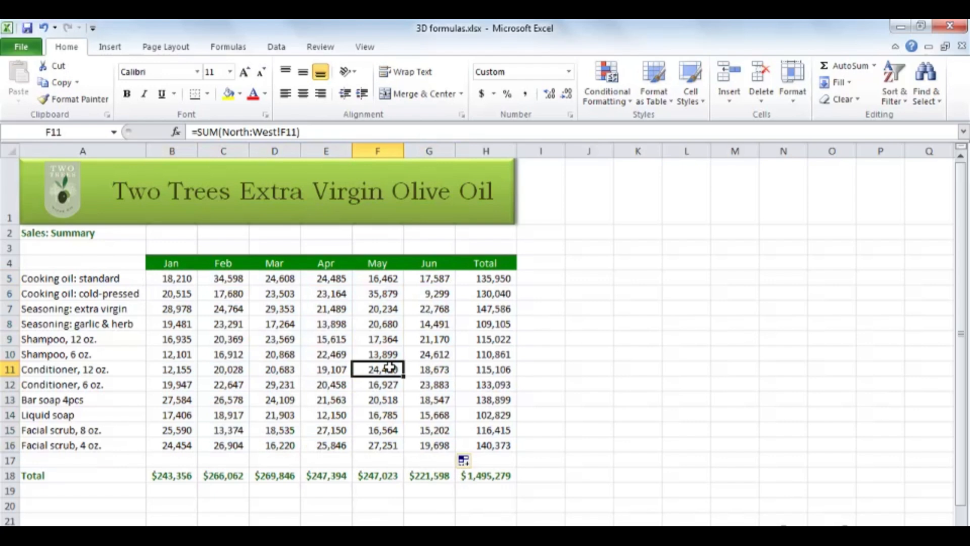